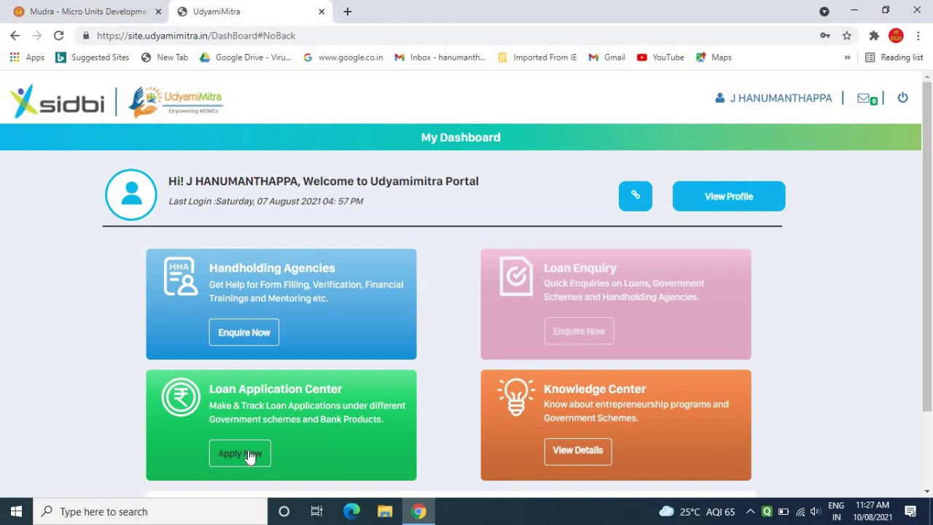
# Open the Loan Application Center and start a new application for the Mudra Kishor loan scheme.
pyautogui.click(241, 454)
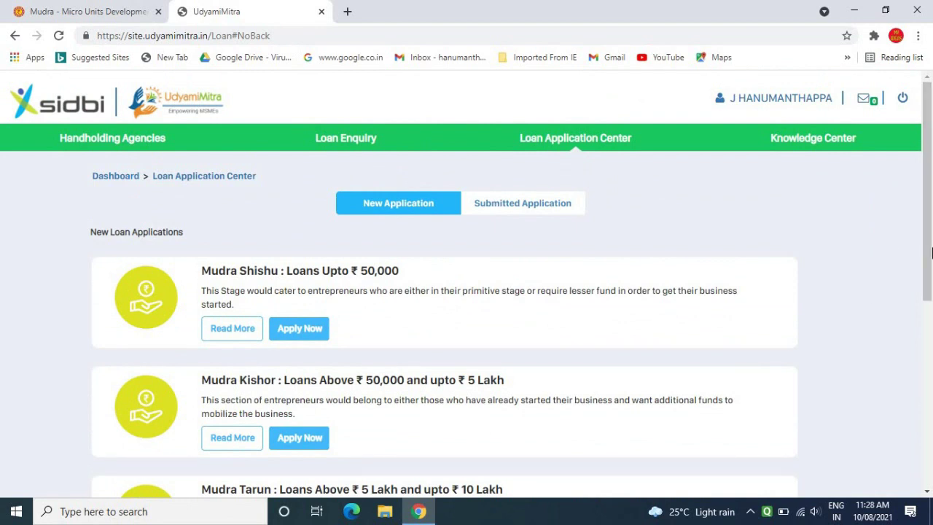
pyautogui.moveTo(930, 187); pyautogui.dragTo(931, 250)
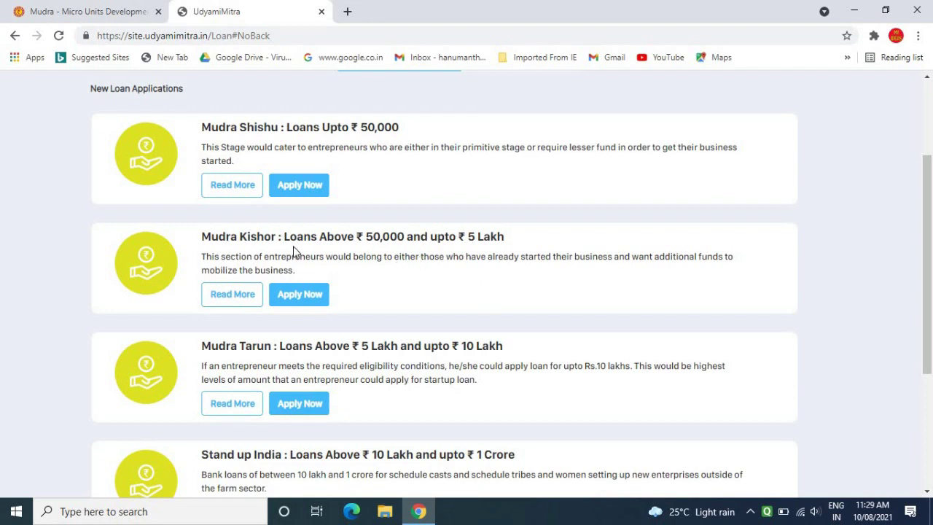
pyautogui.click(299, 294)
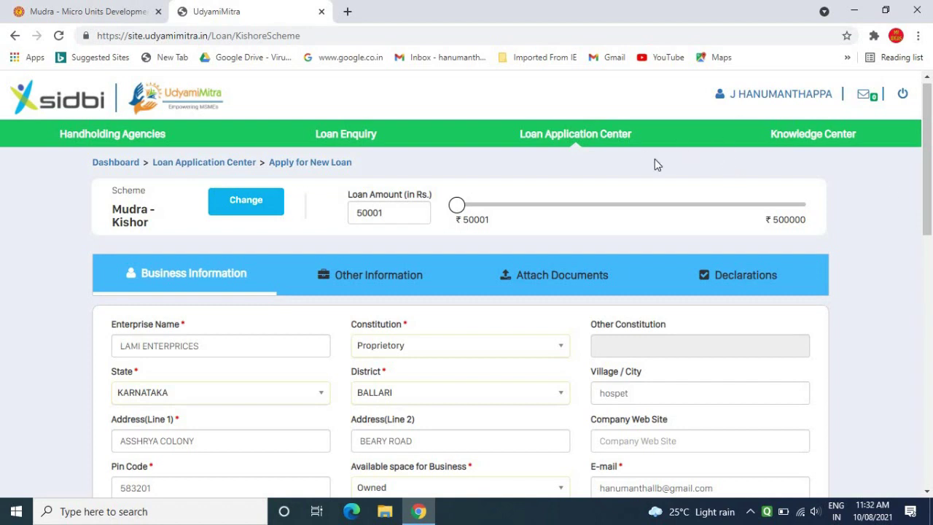
# Set the loan amount of the Mudra Kishor application to Rs. 200000.
pyautogui.click(398, 212)
pyautogui.press('BackSpace')
pyautogui.press('BackSpace')
pyautogui.press('BackSpace')
pyautogui.press('BackSpace')
pyautogui.press('BackSpace')
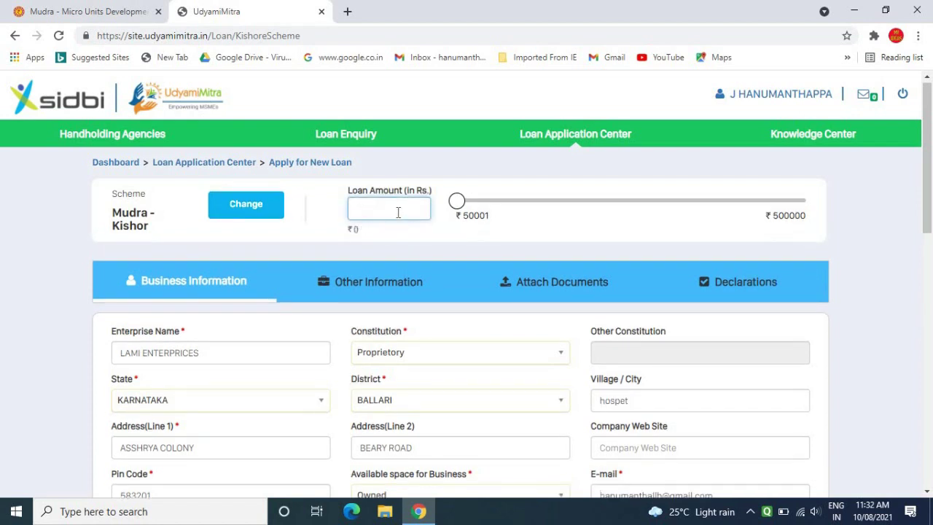
pyautogui.write('20000')
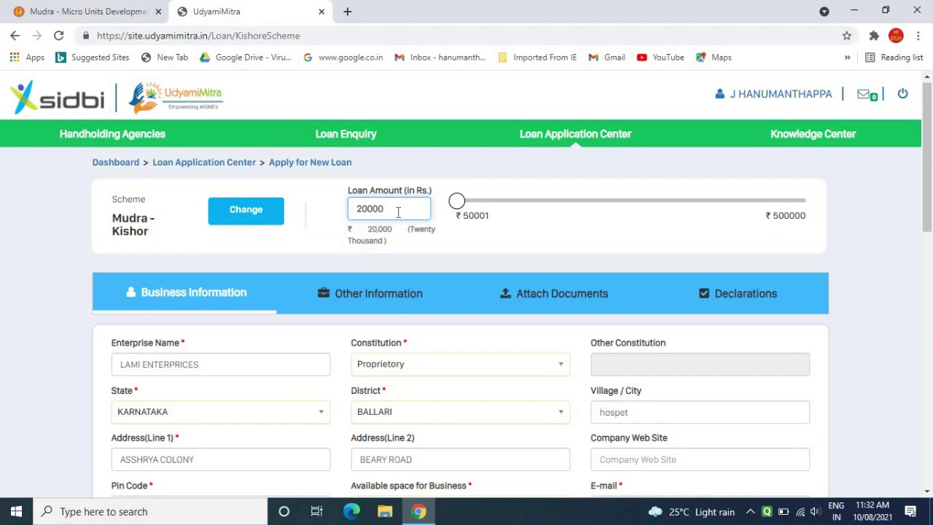
pyautogui.write('0')
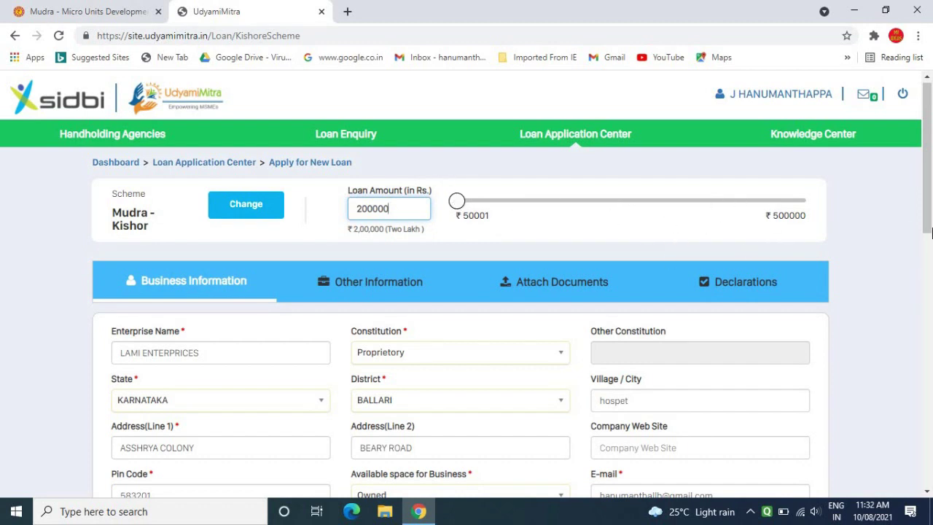
# Review the enterprise details in Business Information, including the options for Constitution and Available space for Business.
pyautogui.moveTo(930, 217); pyautogui.dragTo(927, 270)
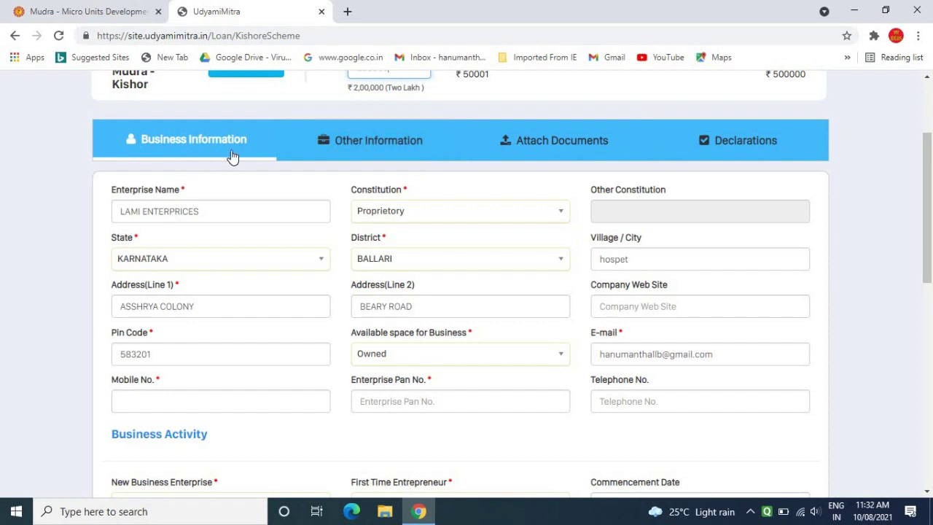
pyautogui.click(203, 211)
pyautogui.click(433, 221)
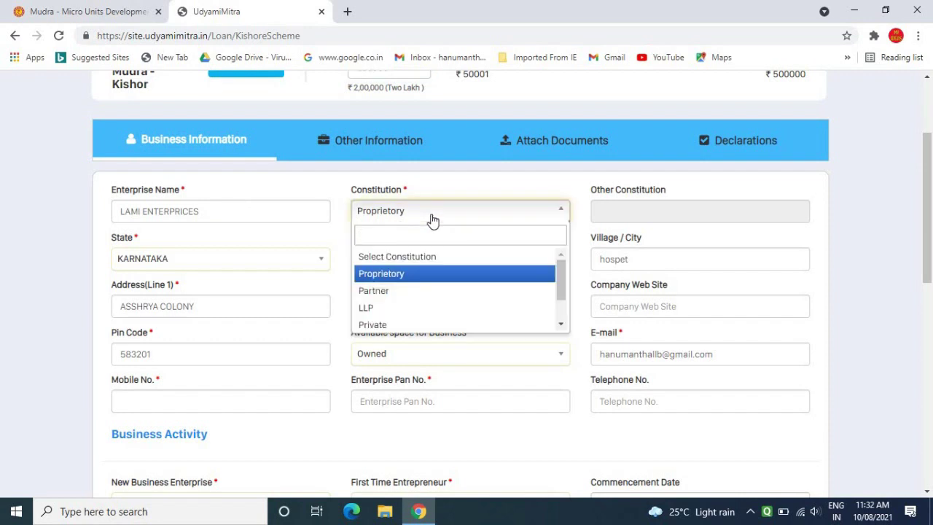
pyautogui.click(439, 191)
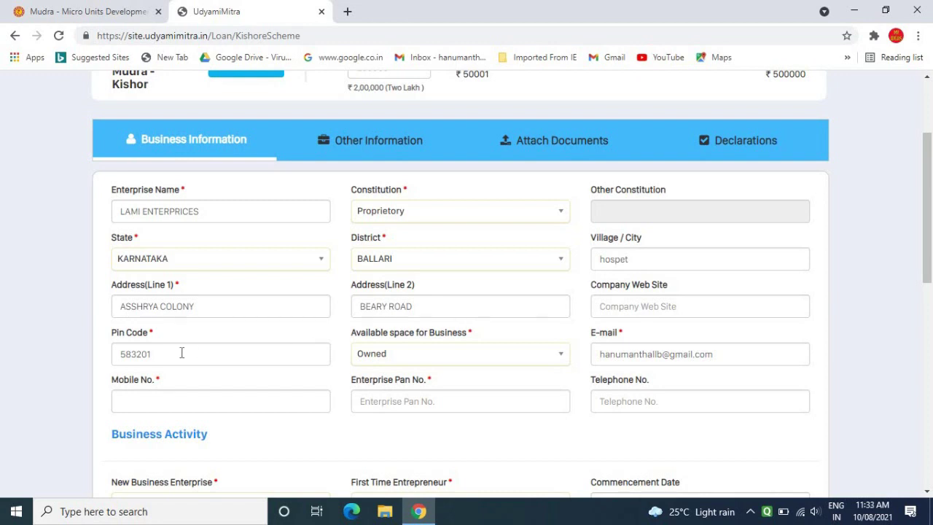
pyautogui.click(431, 362)
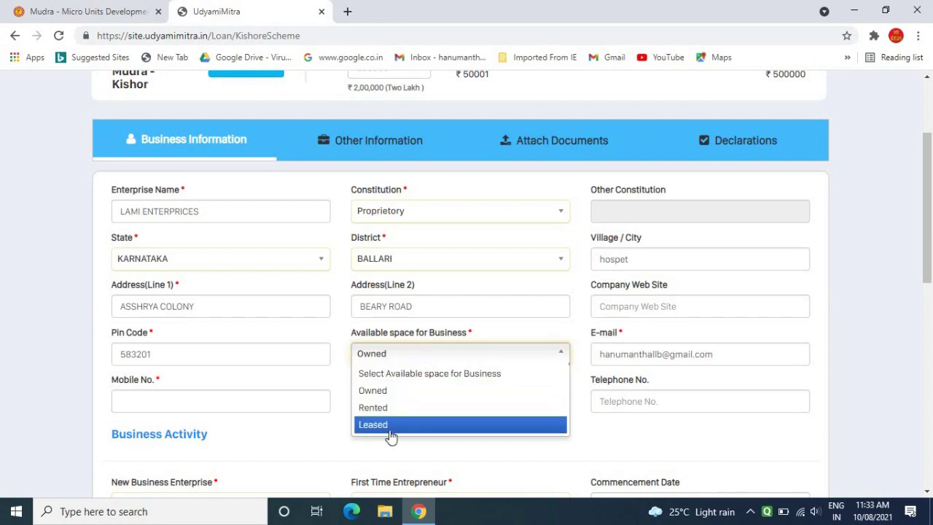
pyautogui.click(566, 331)
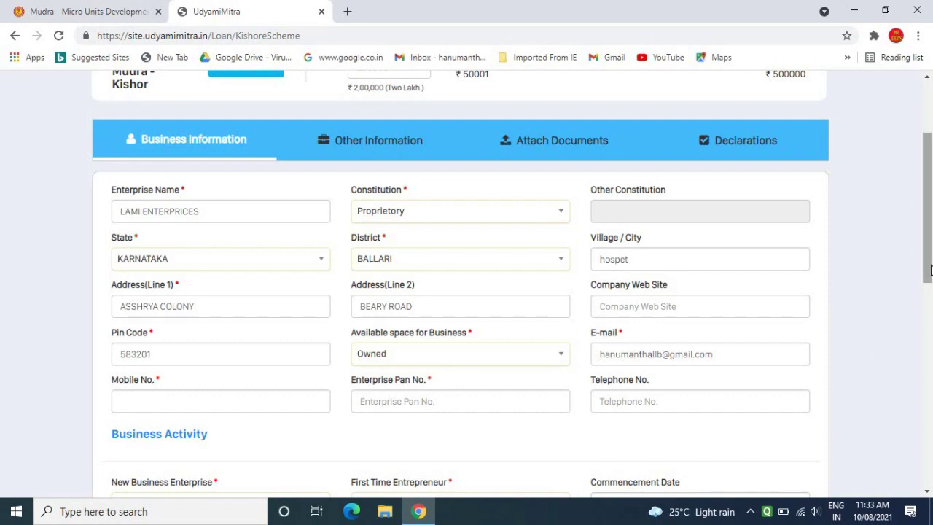
# Examine the New Business Enterprise and First Time Entrepreneur options under Business Activity.
pyautogui.moveTo(929, 277); pyautogui.dragTo(929, 371)
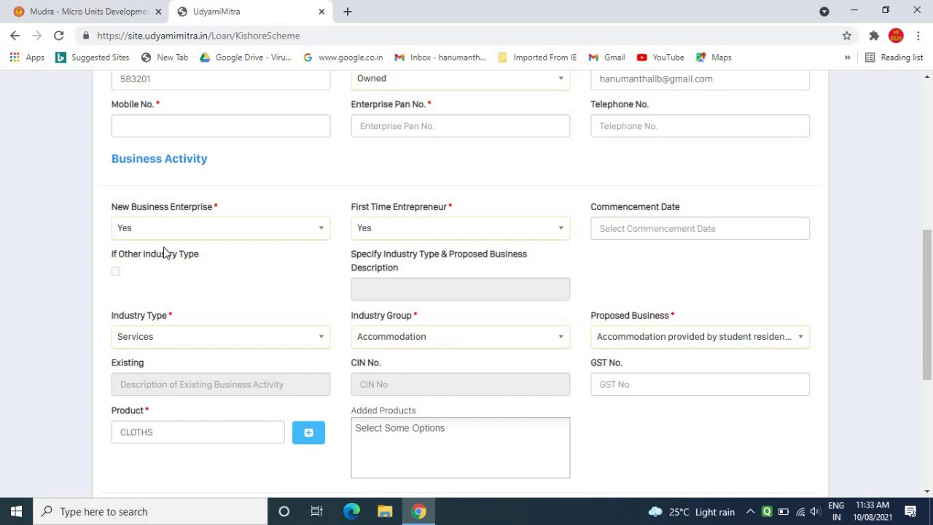
pyautogui.click(180, 231)
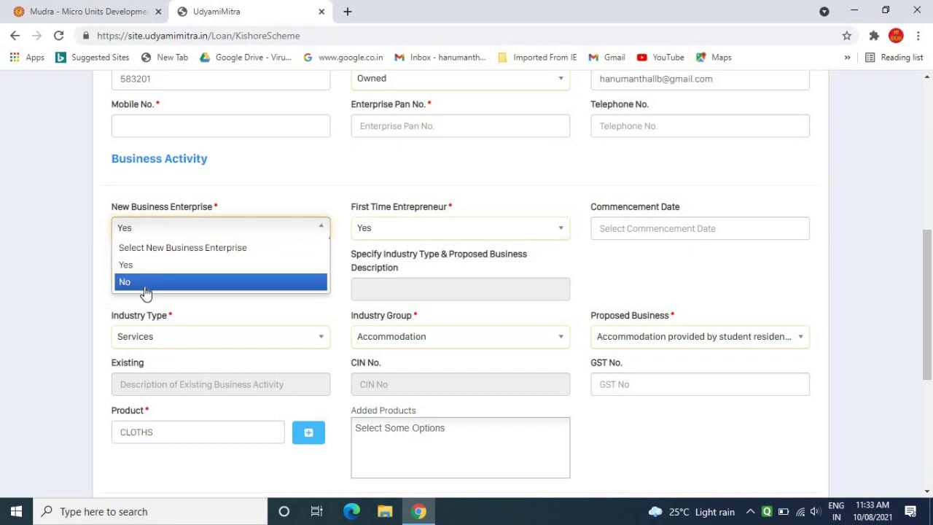
pyautogui.click(52, 294)
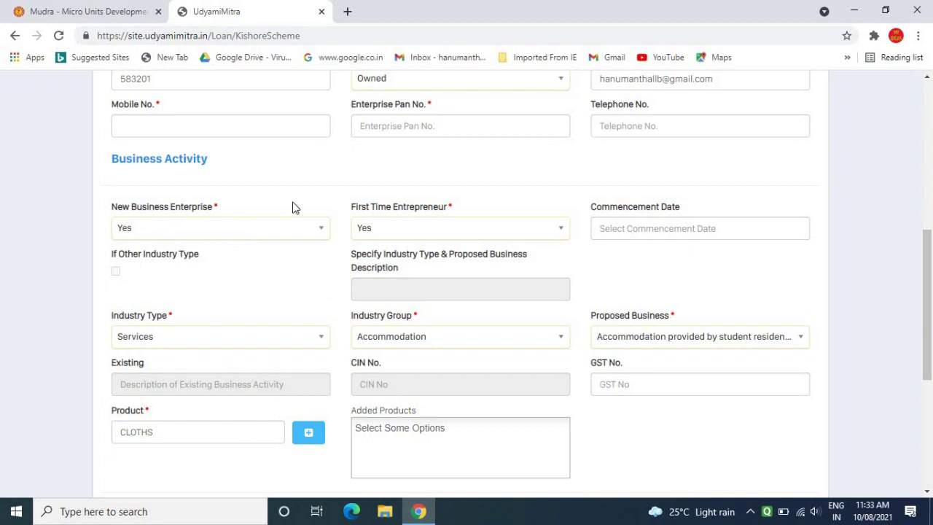
pyautogui.click(397, 234)
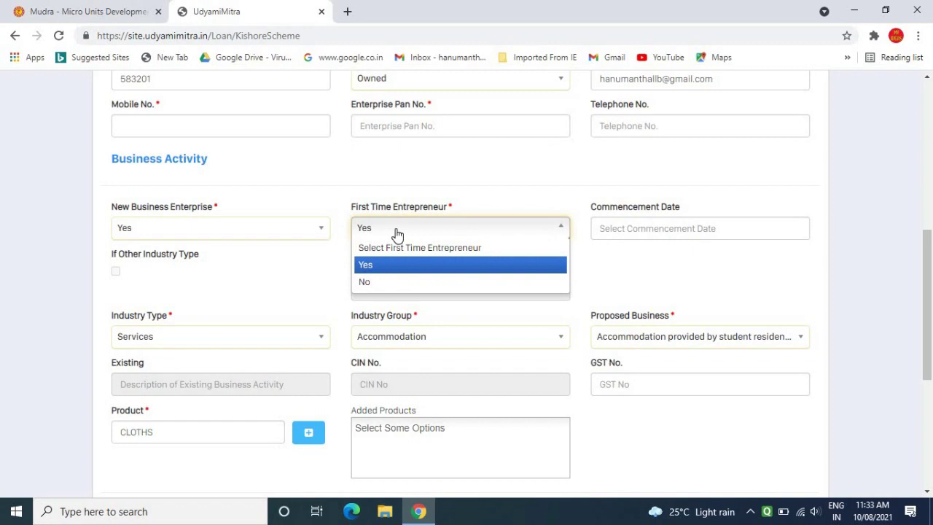
pyautogui.click(333, 269)
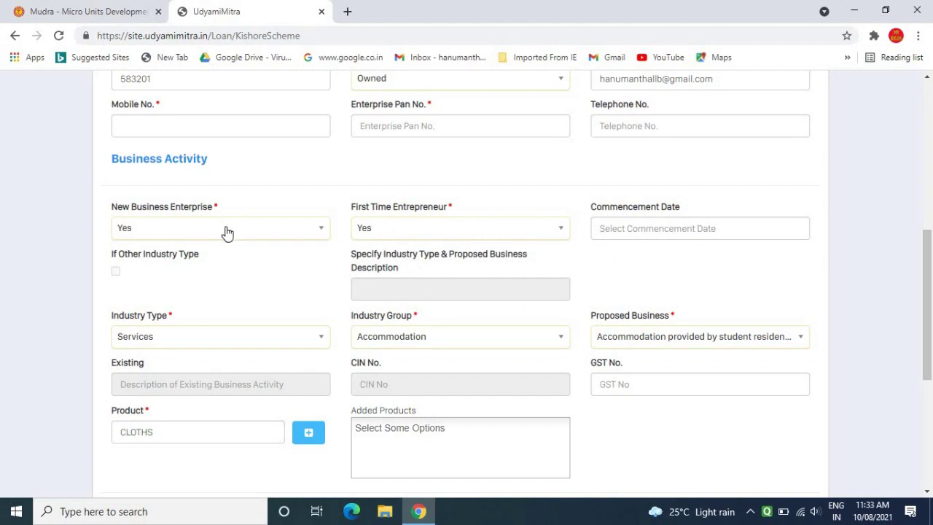
# Examine the available choices for Industry Type, Industry Group and Proposed Business.
pyautogui.click(166, 342)
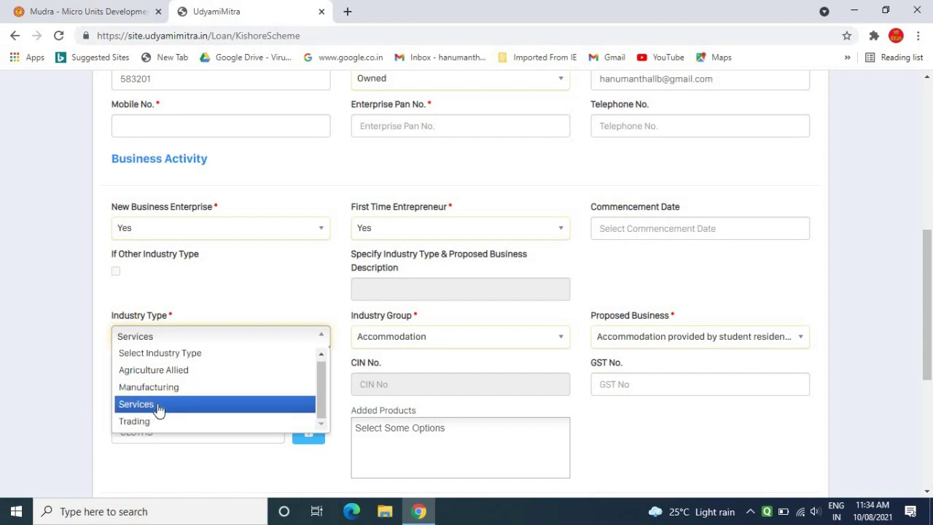
pyautogui.click(68, 406)
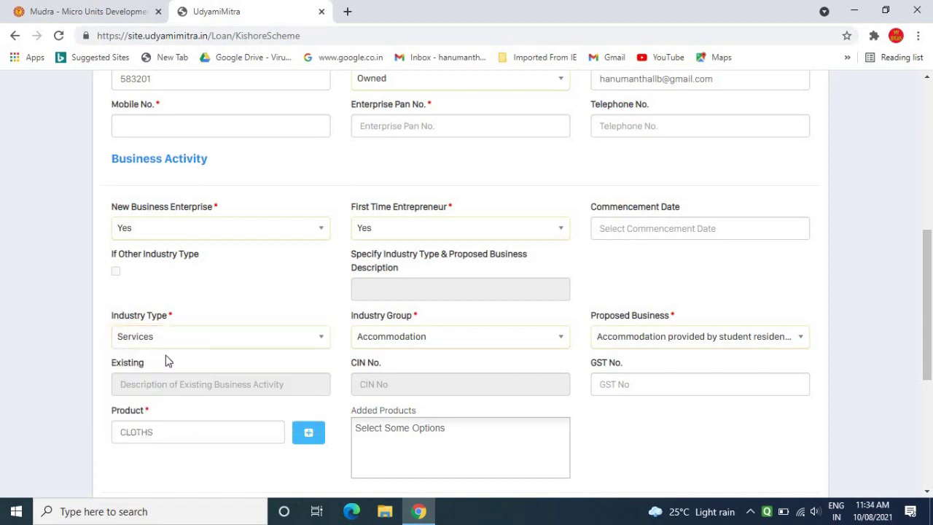
pyautogui.click(440, 342)
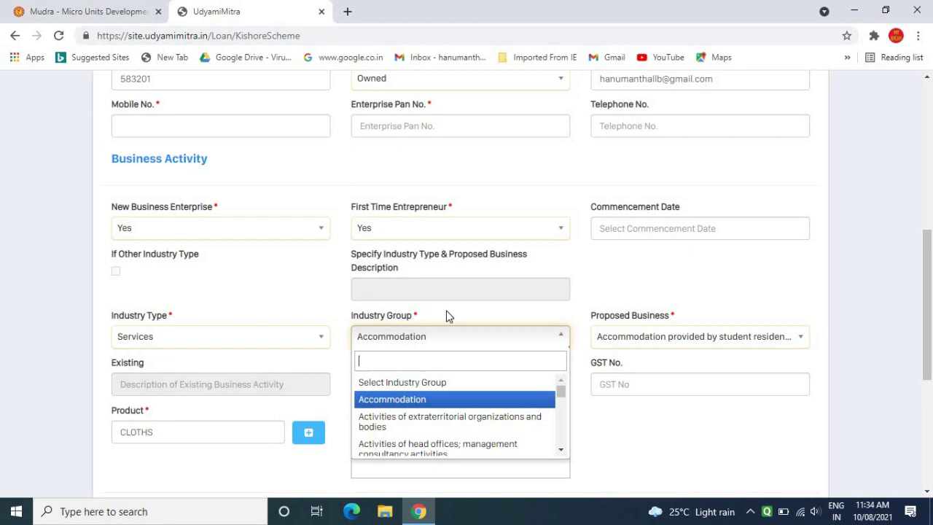
pyautogui.click(560, 341)
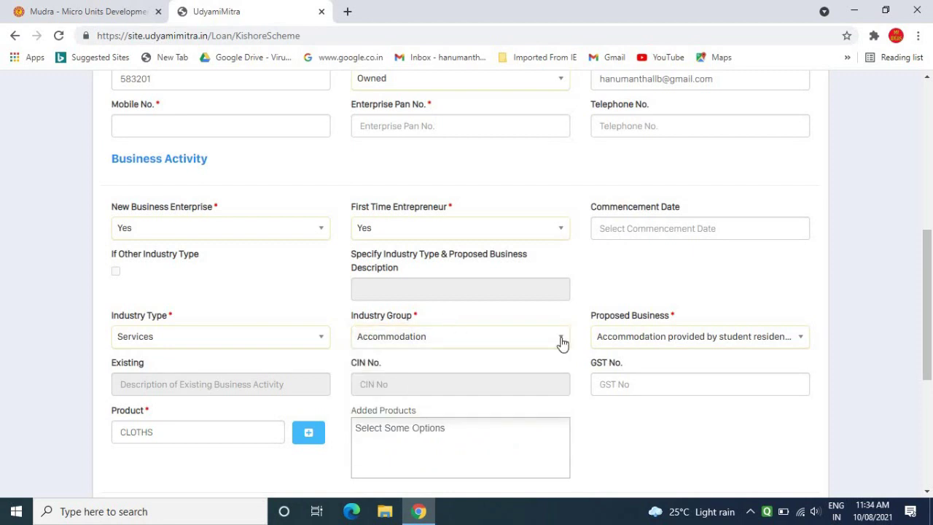
pyautogui.click(653, 343)
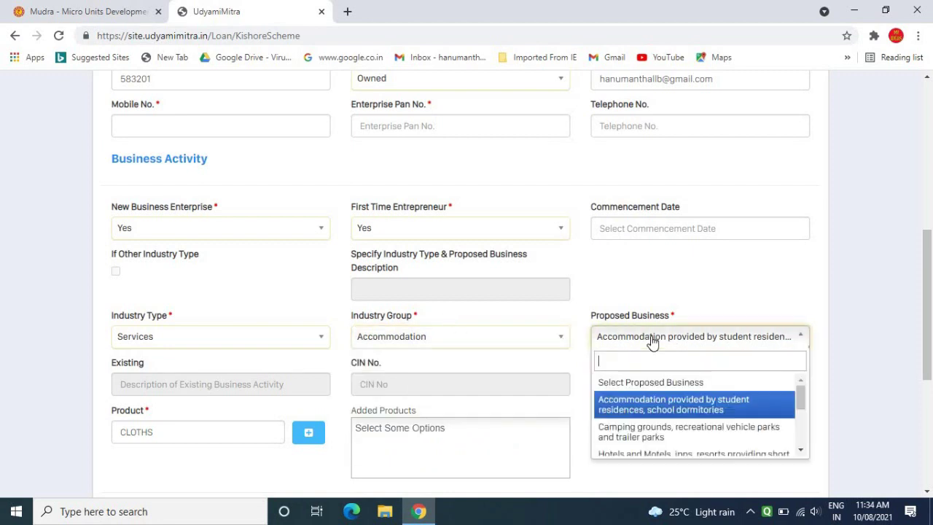
pyautogui.click(673, 281)
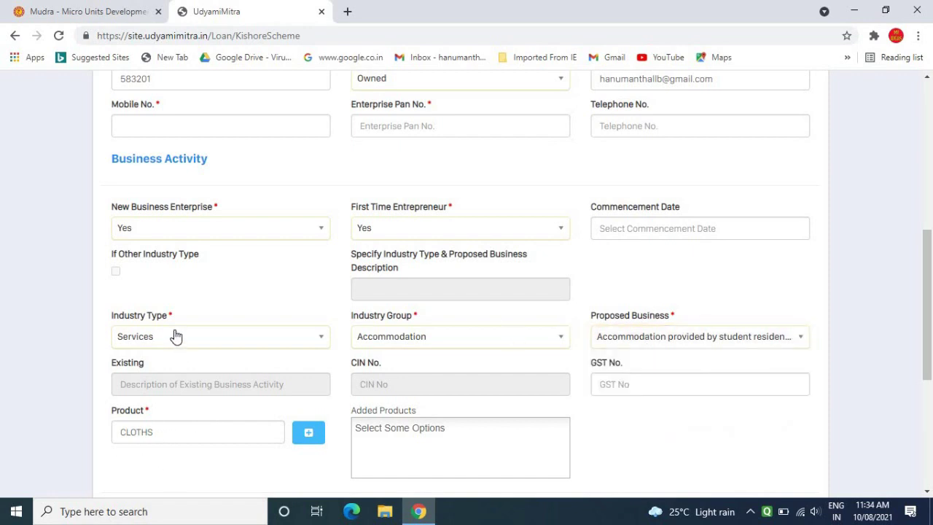
# Add CLOTHS to the enterprise's products and continue to the Other Information section.
pyautogui.click(175, 433)
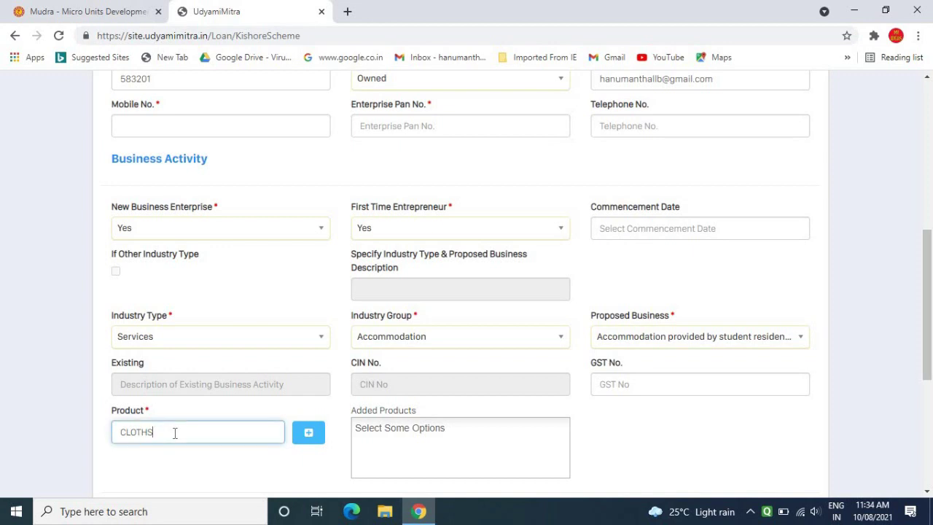
pyautogui.click(309, 434)
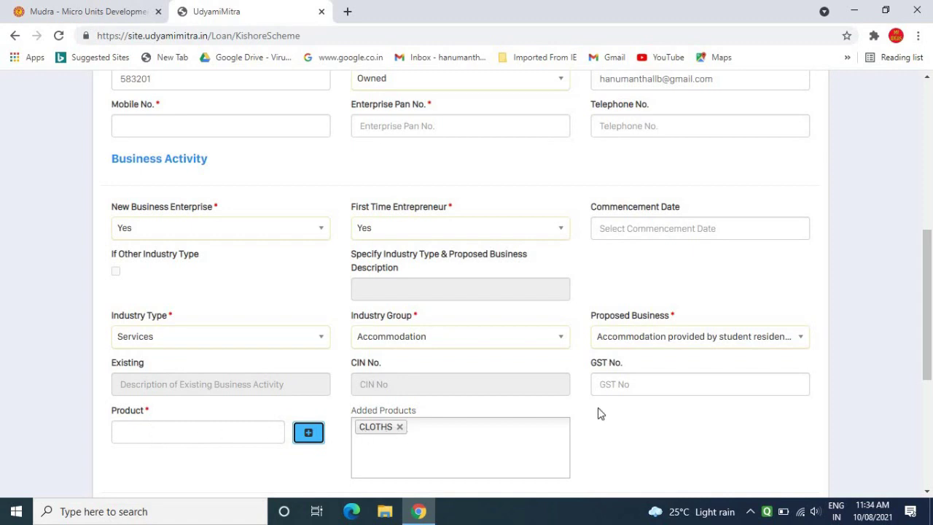
pyautogui.moveTo(931, 354); pyautogui.dragTo(929, 447)
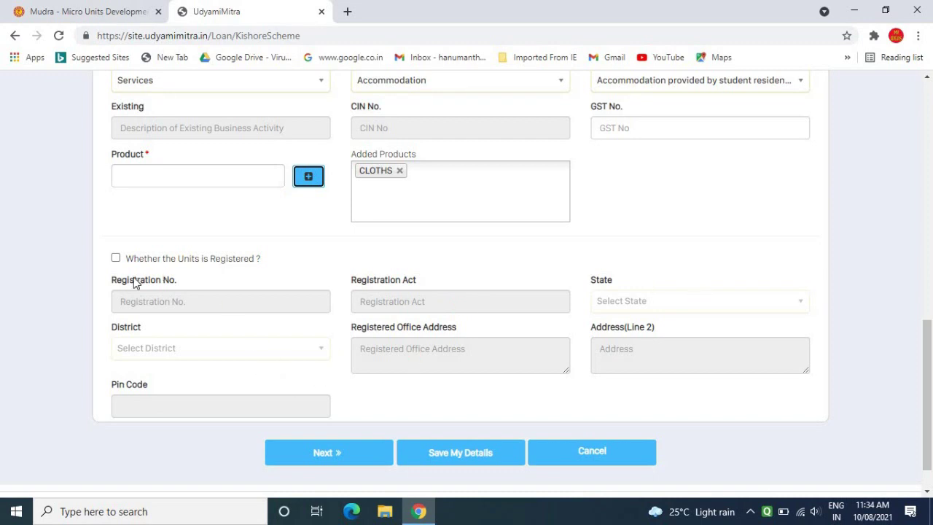
pyautogui.click(347, 459)
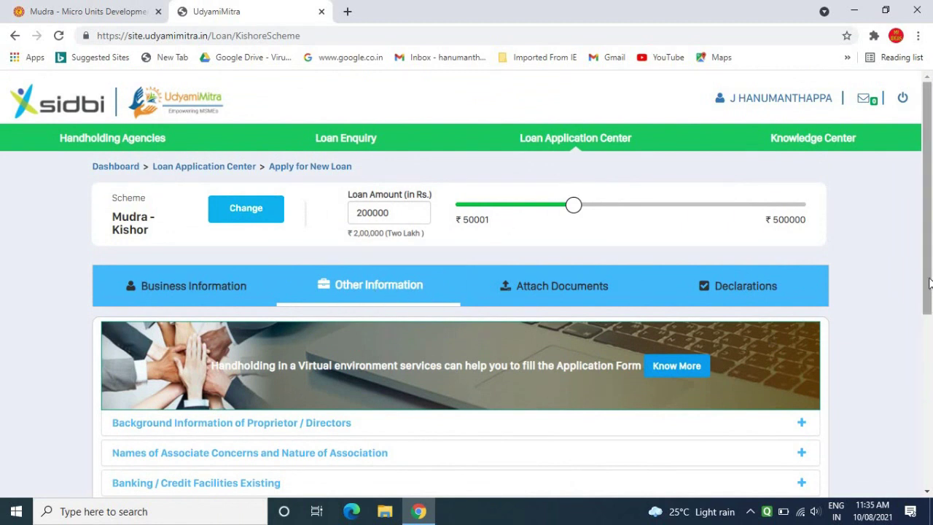
# Expand Background Information of Proprietor / Directors and examine the Social Category options for the chief promoter.
pyautogui.moveTo(929, 283); pyautogui.dragTo(929, 420)
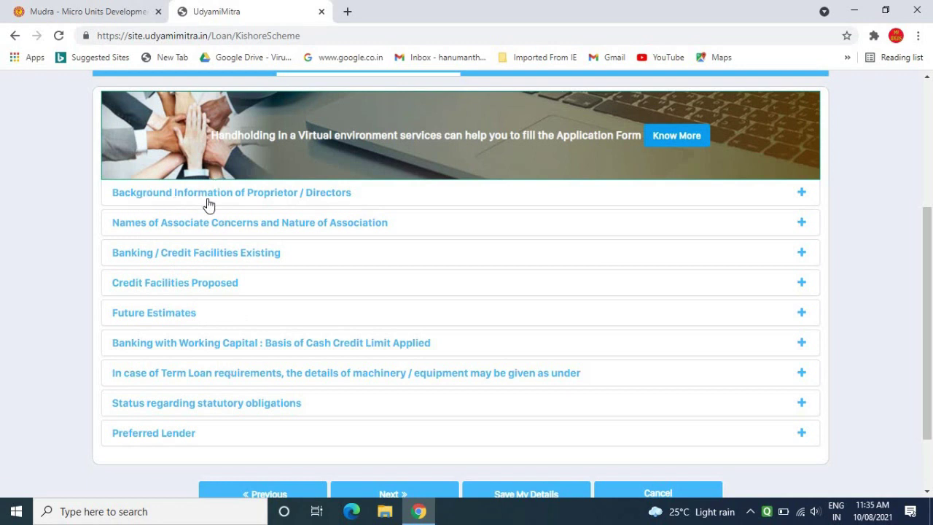
pyautogui.click(802, 196)
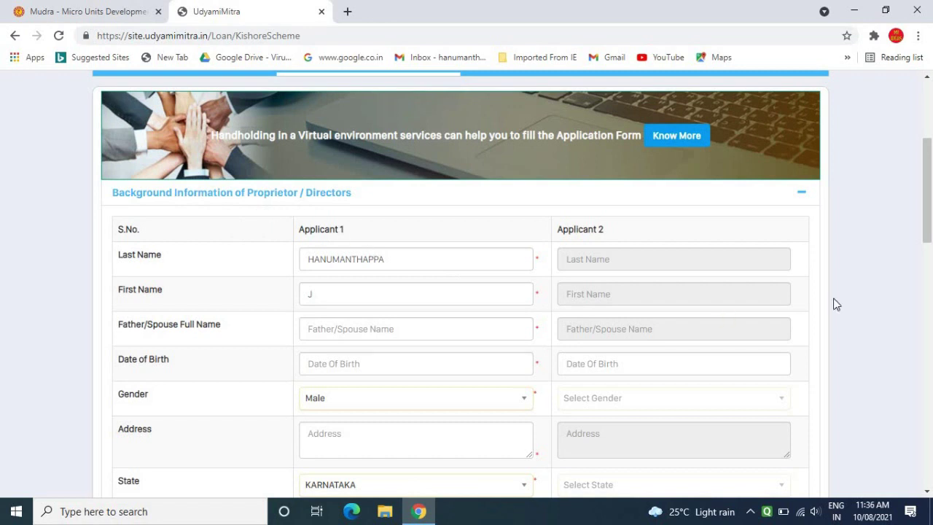
pyautogui.moveTo(929, 229); pyautogui.dragTo(919, 438)
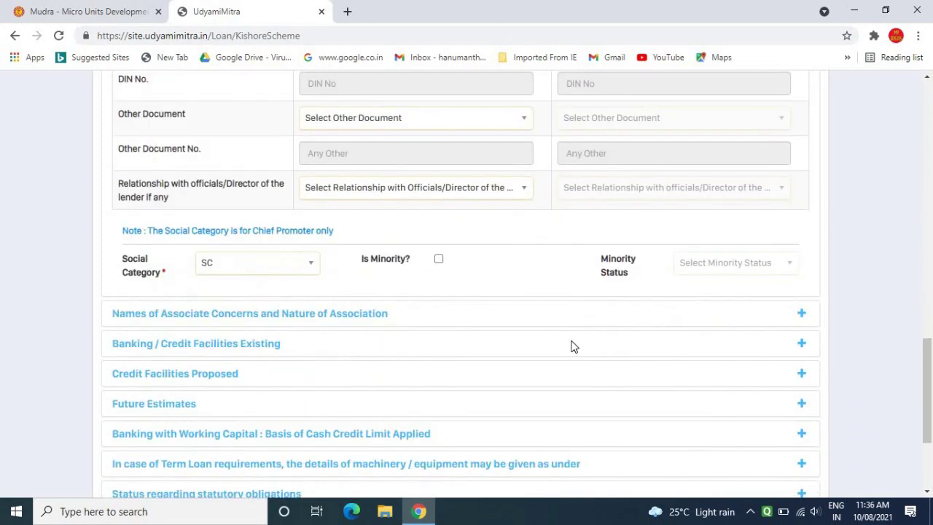
pyautogui.click(266, 271)
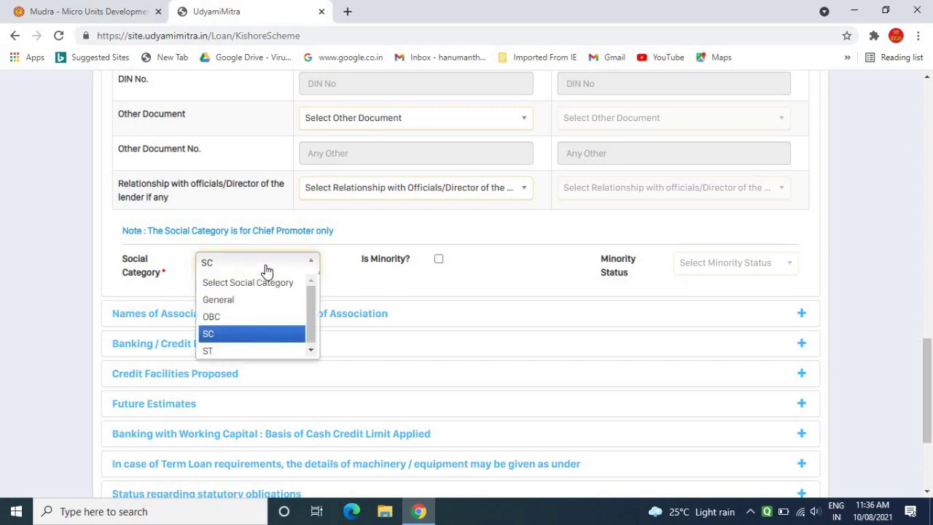
pyautogui.click(266, 271)
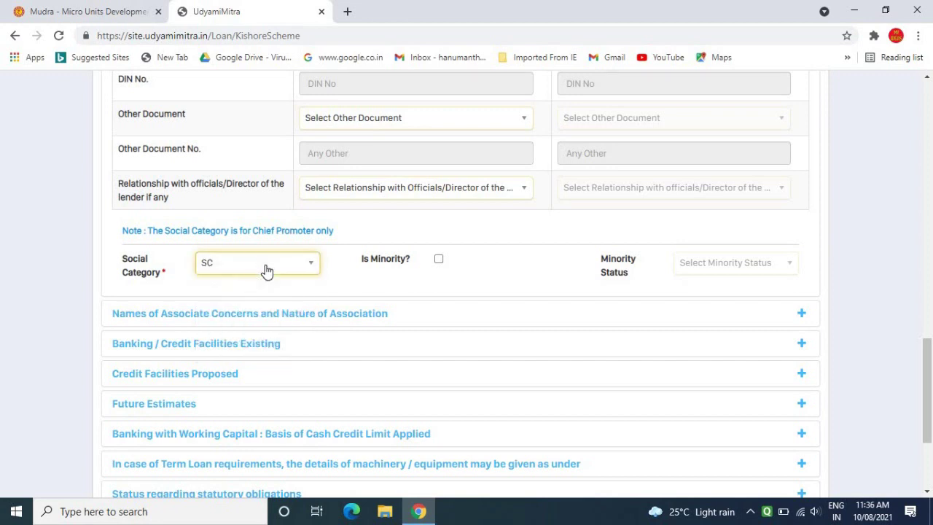
# Mark the chief promoter as a minority to examine the Minority Status options, and clear the mark again.
pyautogui.click(439, 261)
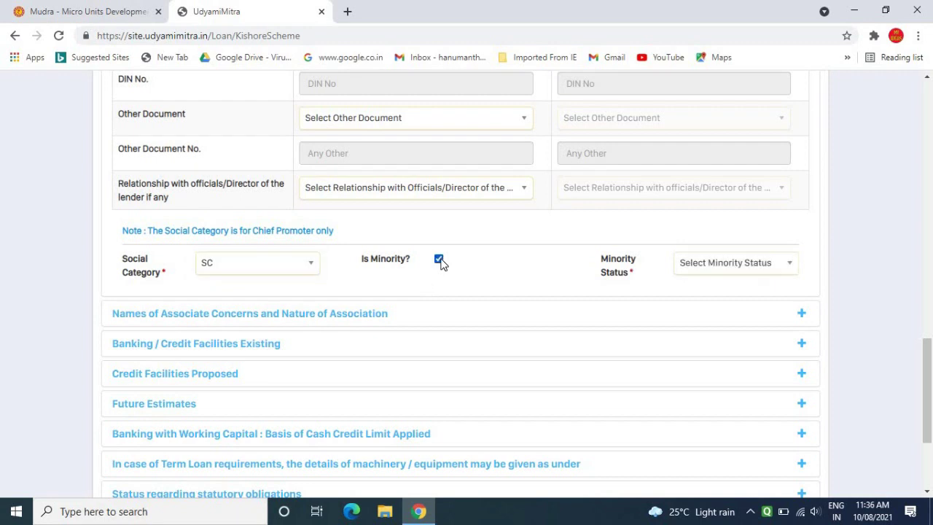
pyautogui.click(738, 278)
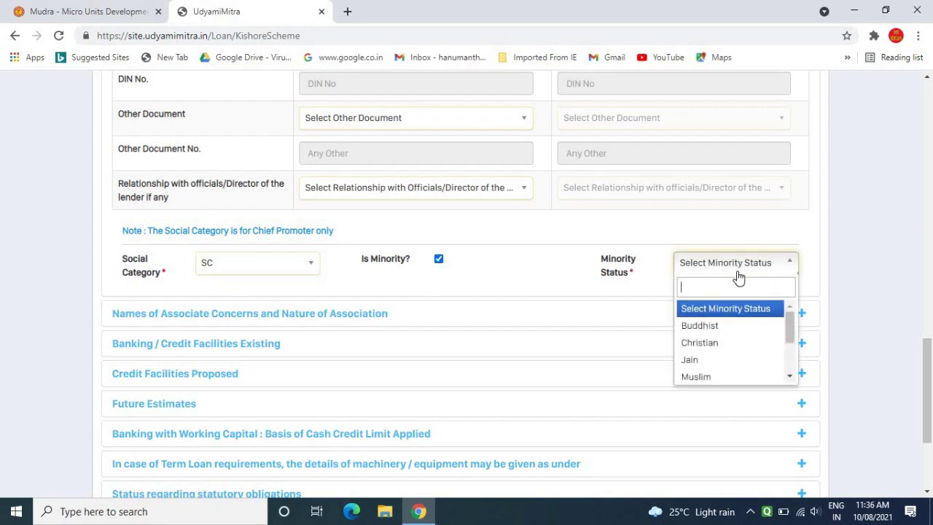
pyautogui.click(739, 275)
pyautogui.click(440, 263)
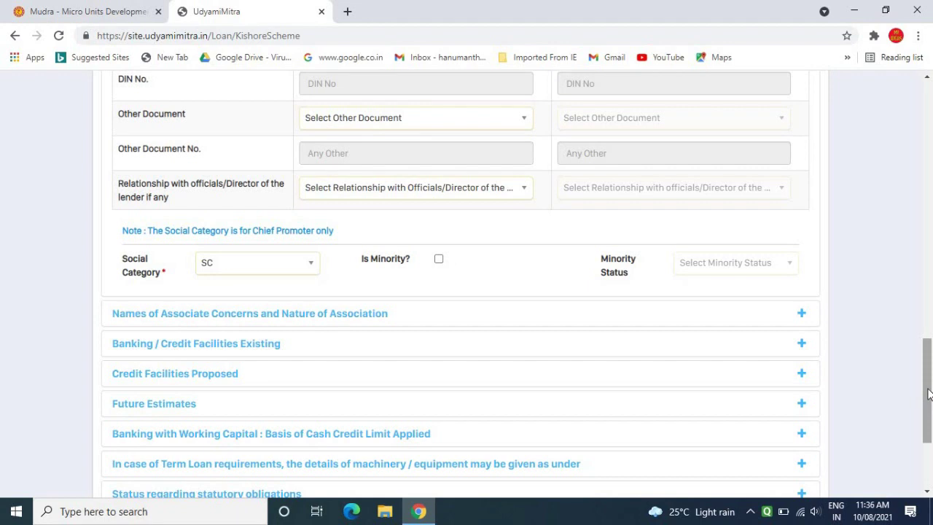
pyautogui.scroll(-1, 929, 394)
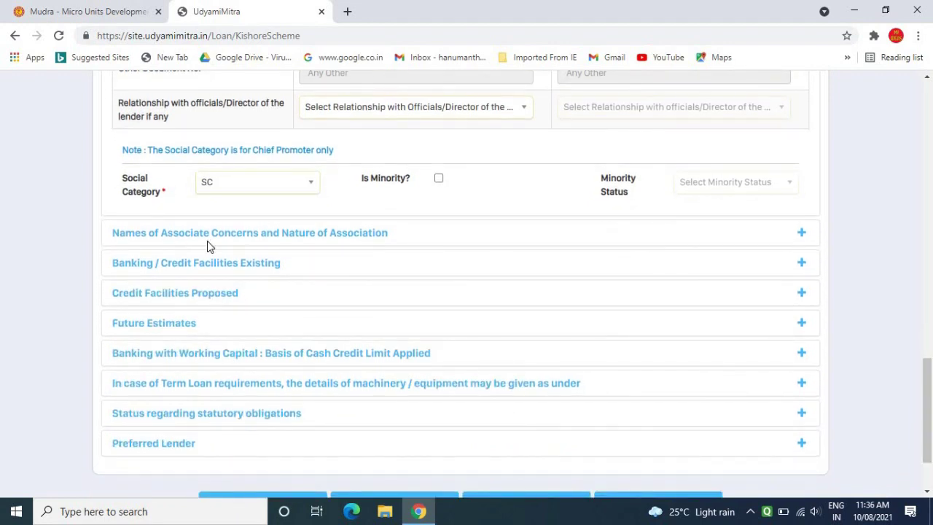
# Expand Names of Associate Concerns and Banking / Credit Facilities Existing in turn and examine their fields.
pyautogui.click(802, 234)
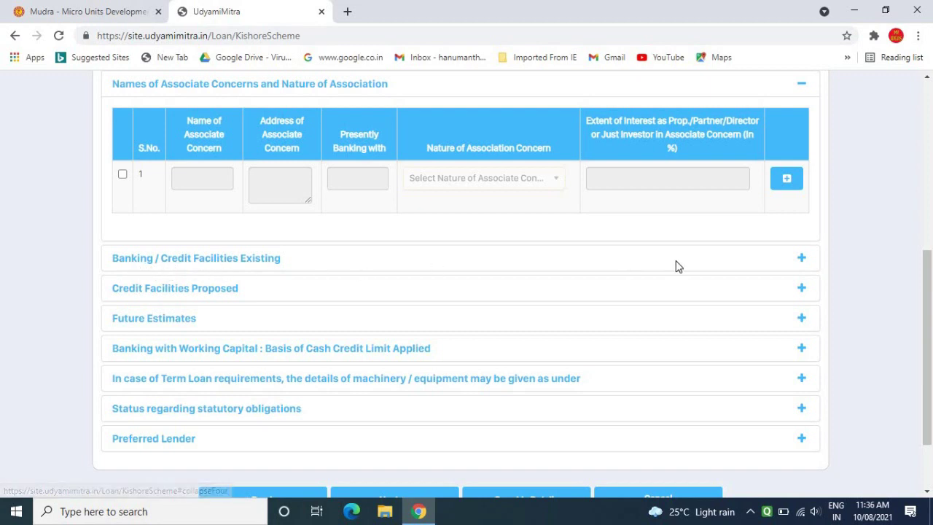
pyautogui.click(800, 259)
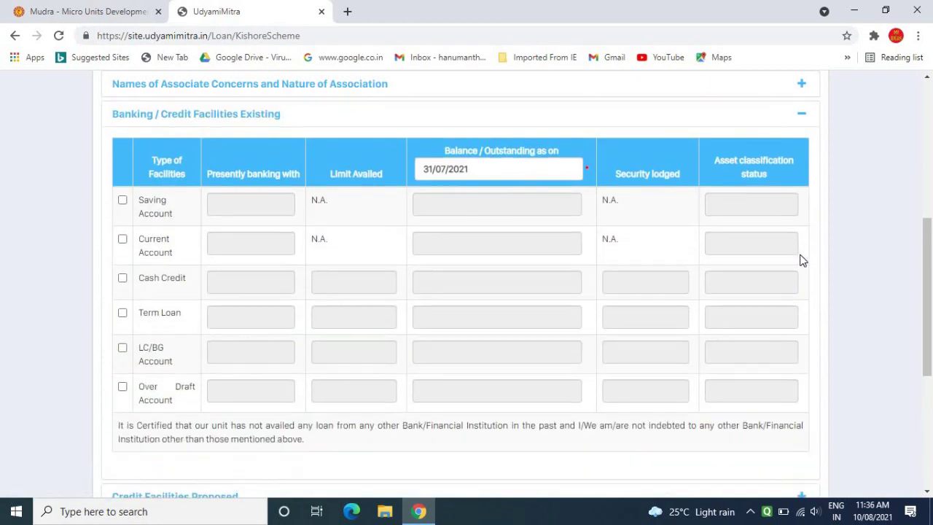
pyautogui.moveTo(931, 301); pyautogui.dragTo(930, 383)
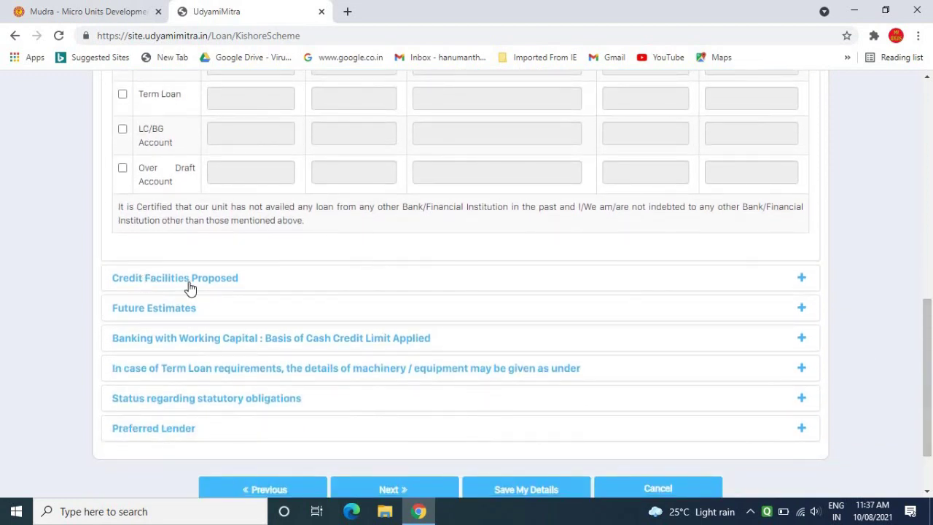
# Expand Credit Facilities Proposed and examine its facility types, amount, purpose, security and Expected Employment fields.
pyautogui.click(802, 279)
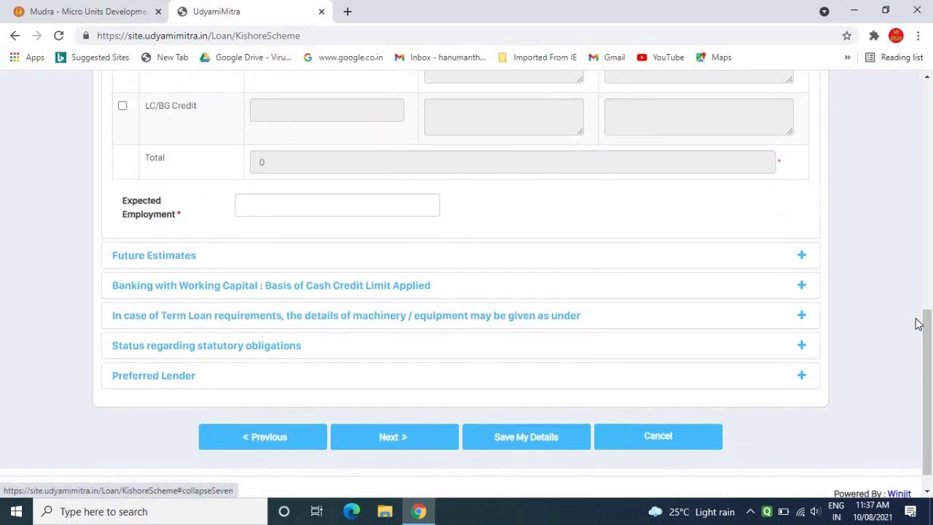
pyautogui.moveTo(930, 343); pyautogui.dragTo(925, 267)
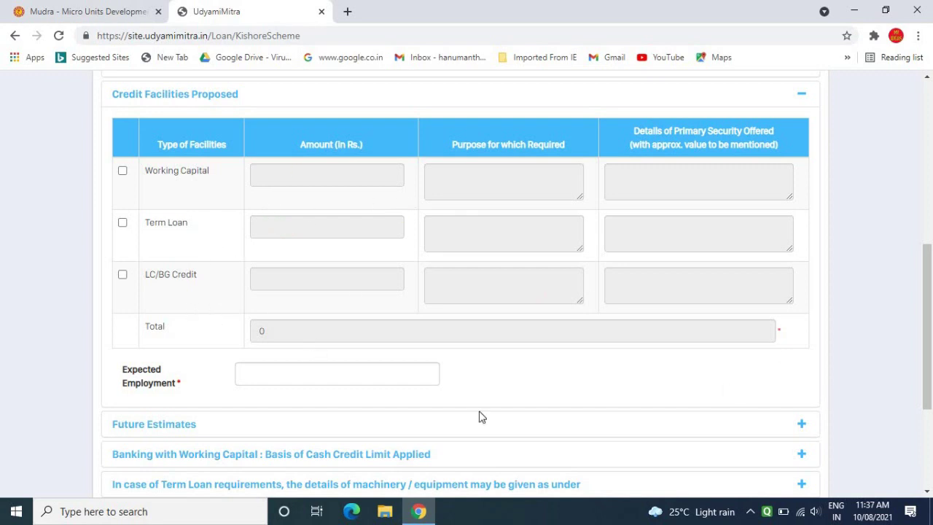
pyautogui.moveTo(930, 326); pyautogui.dragTo(930, 367)
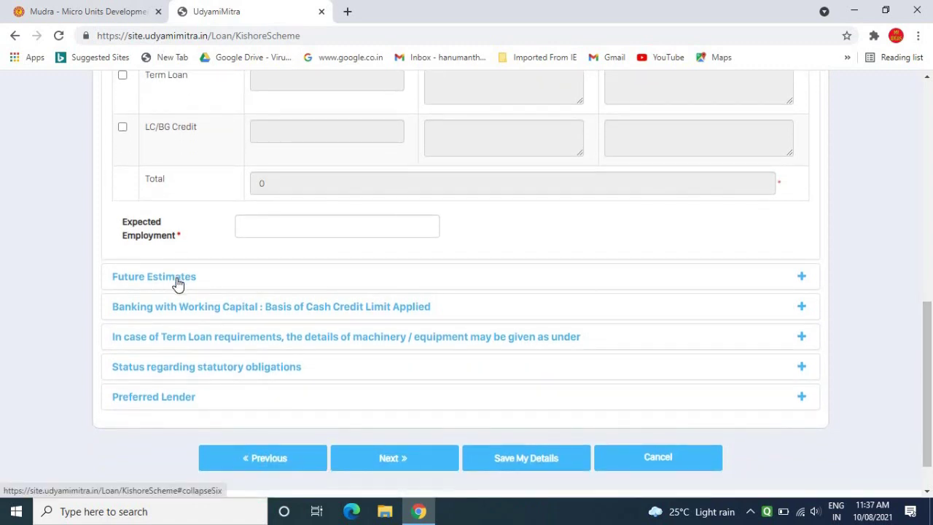
# Expand Future Estimates to examine the yearly projection columns, and open the Banking with Working Capital section.
pyautogui.click(802, 281)
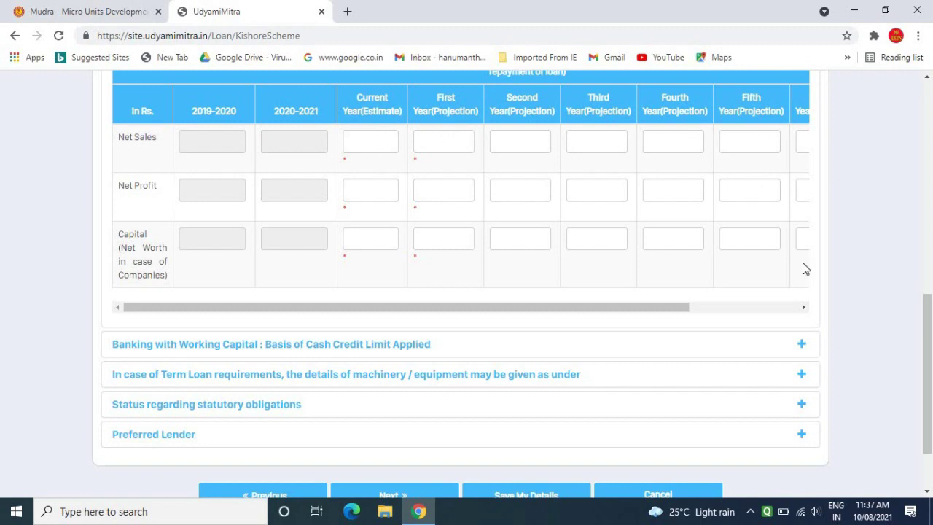
pyautogui.moveTo(672, 312); pyautogui.dragTo(803, 311)
pyautogui.hscroll(-2, 710, 313)
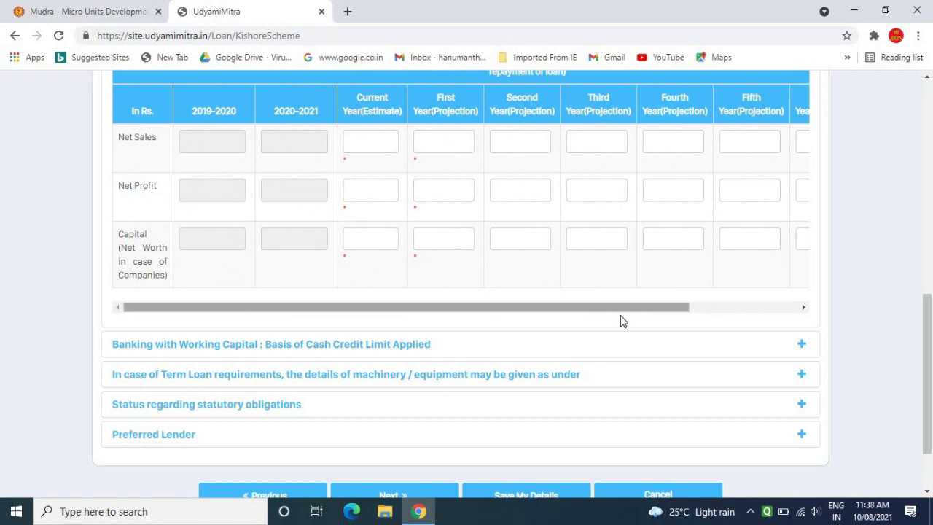
pyautogui.moveTo(613, 315); pyautogui.dragTo(479, 314)
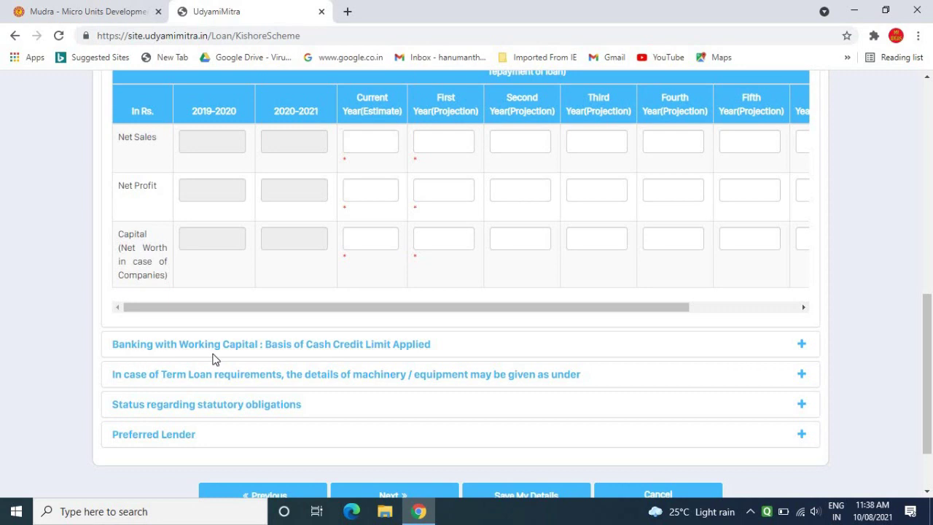
pyautogui.click(803, 344)
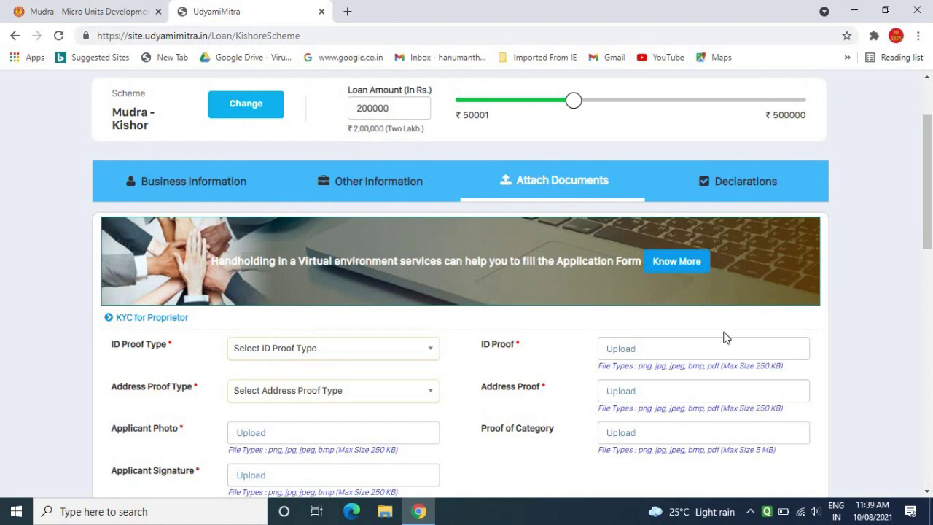
# Examine the available ID Proof Type and Address Proof Type choices under KYC for Proprietor, leaving both unselected.
pyautogui.moveTo(928, 238); pyautogui.dragTo(928, 277)
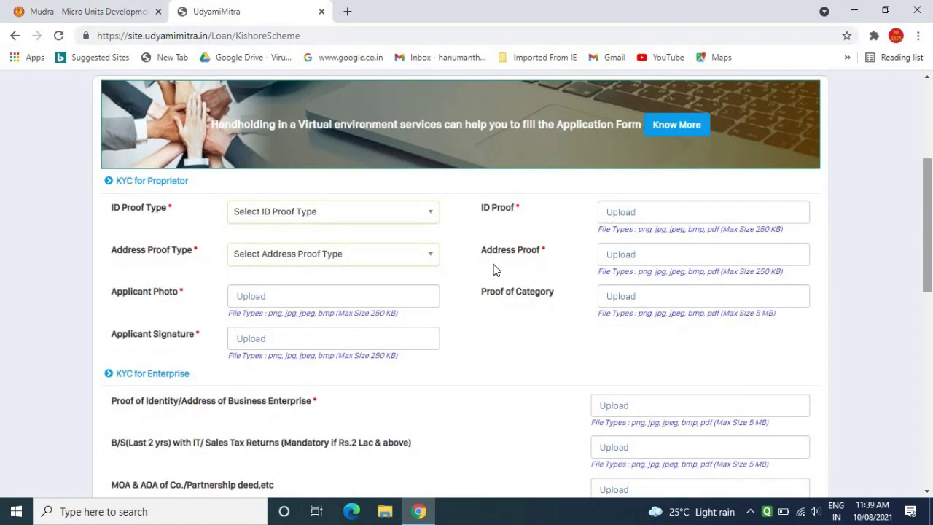
pyautogui.click(319, 218)
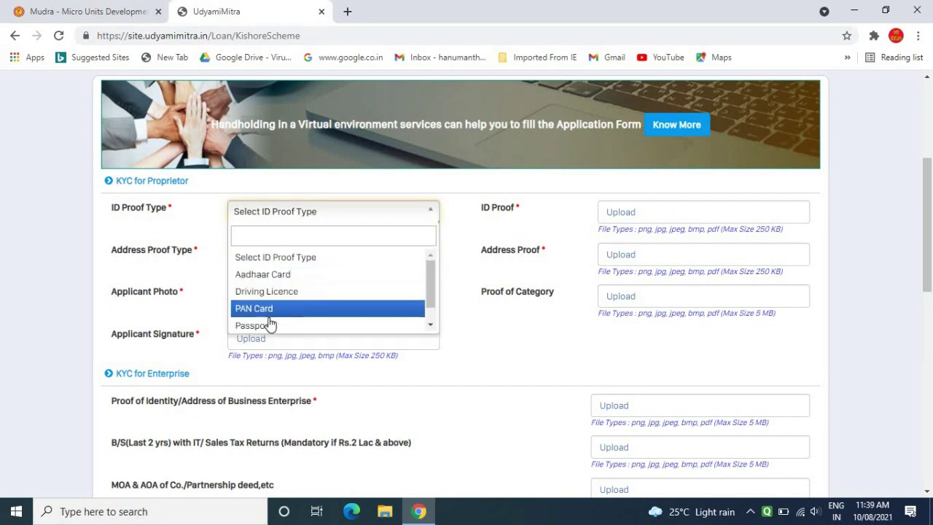
pyautogui.click(41, 277)
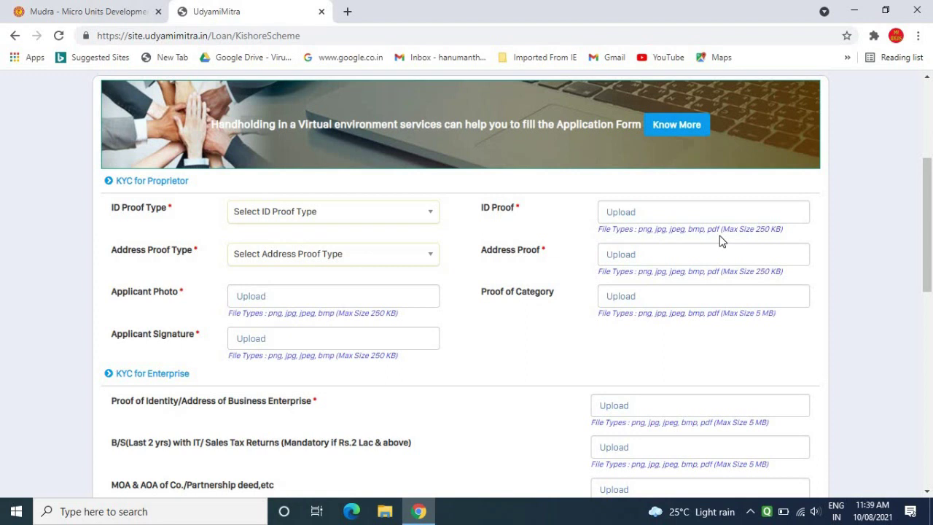
pyautogui.click(284, 265)
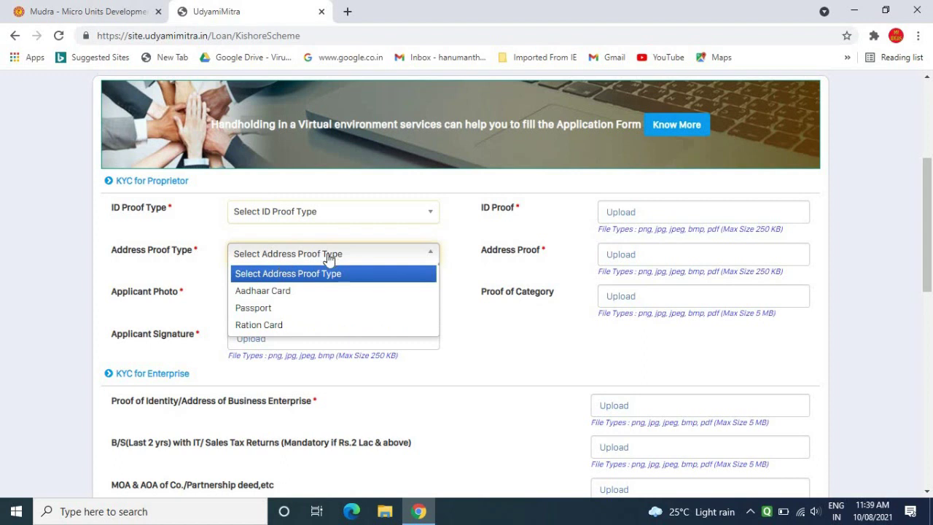
pyautogui.click(26, 284)
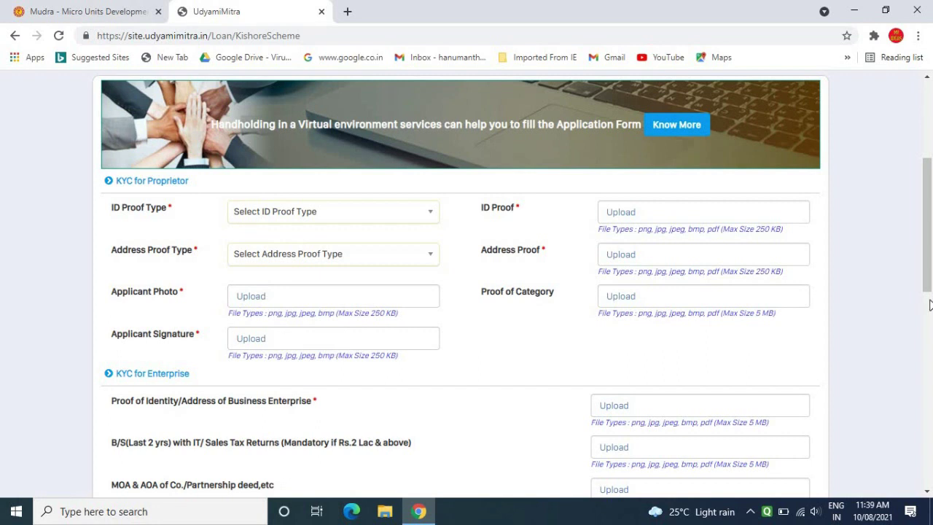
# Review the KYC for Enterprise documents and the credit and rating agency fields, and continue to the Declarations section.
pyautogui.moveTo(929, 250); pyautogui.dragTo(927, 304)
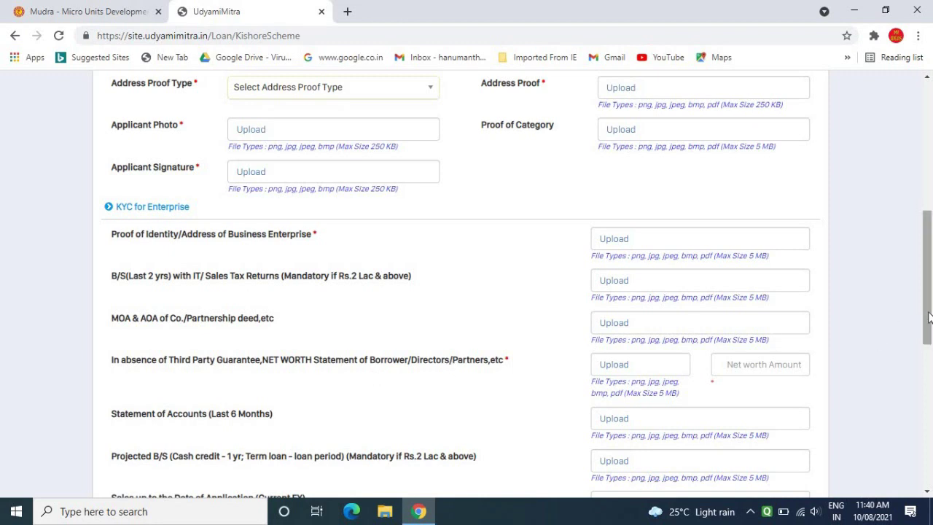
pyautogui.moveTo(929, 317); pyautogui.dragTo(930, 460)
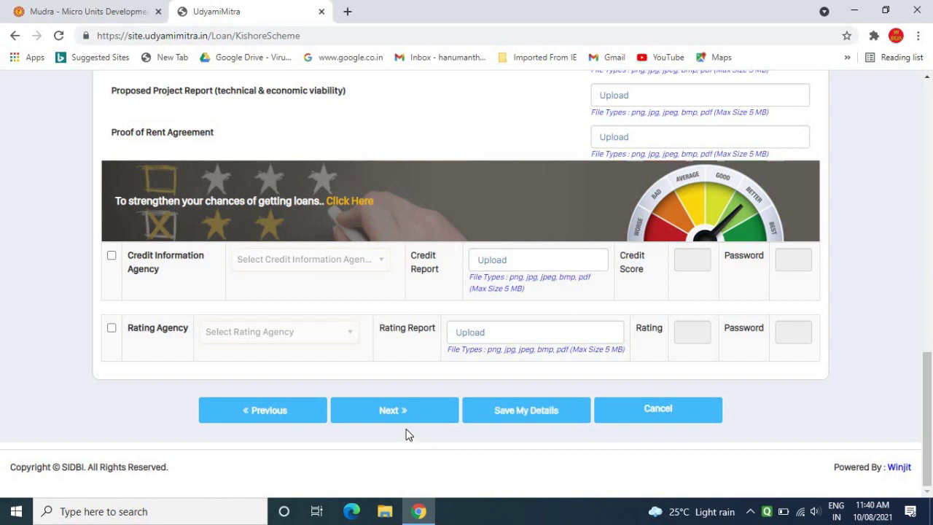
pyautogui.click(491, 401)
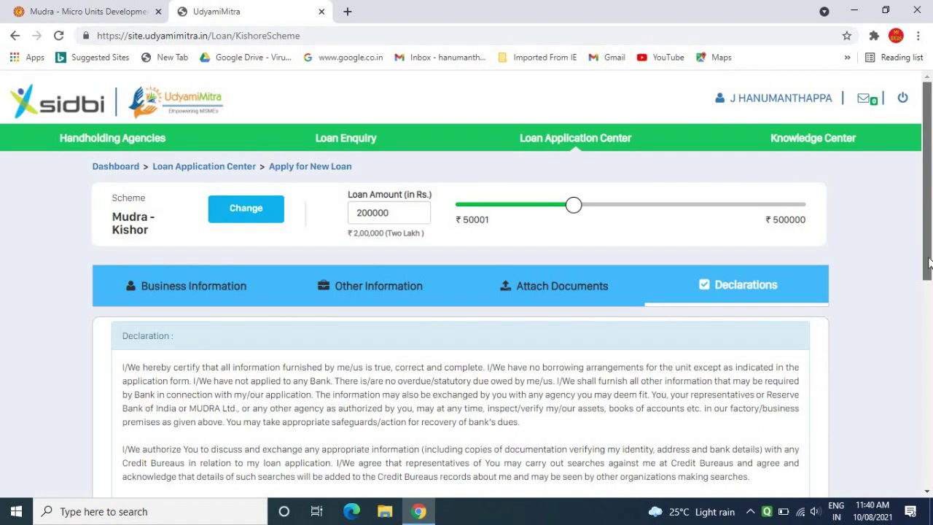
# Review the declaration and No Objection Clause, and accept both the member lending institutions statement and I Agree.
pyautogui.scroll(-3, 928, 277)
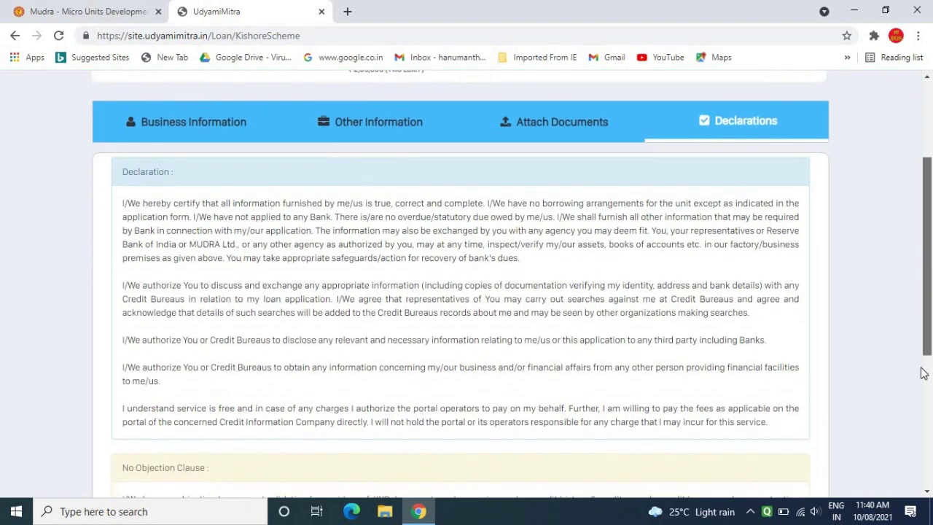
pyautogui.scroll(-3, 921, 403)
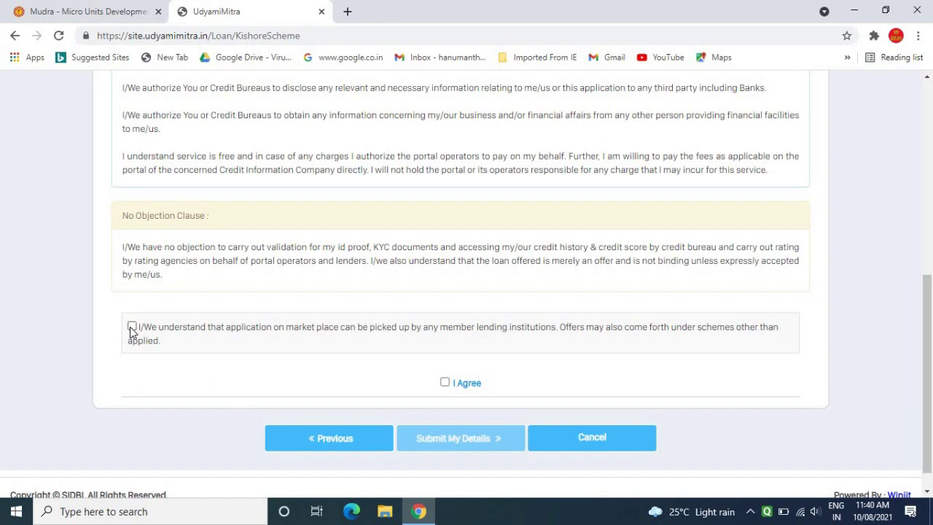
pyautogui.click(445, 383)
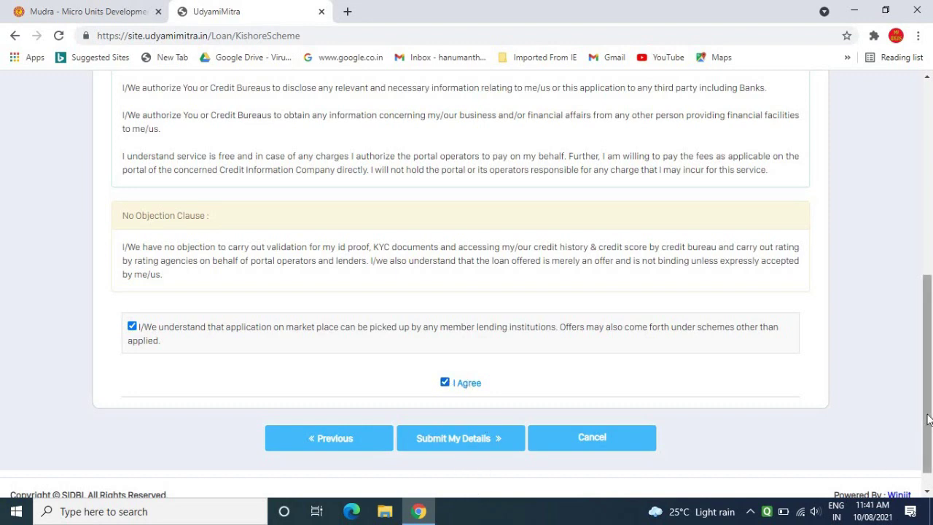
pyautogui.moveTo(928, 418); pyautogui.dragTo(908, 248)
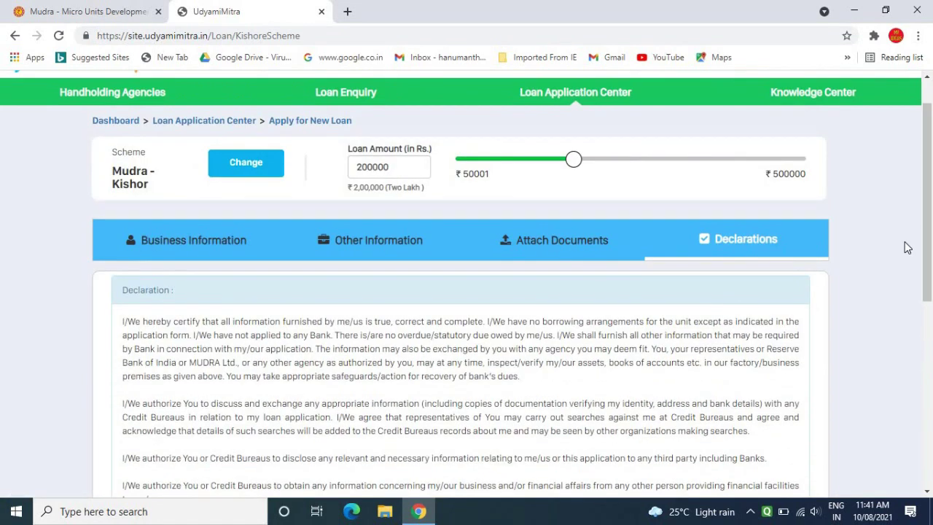